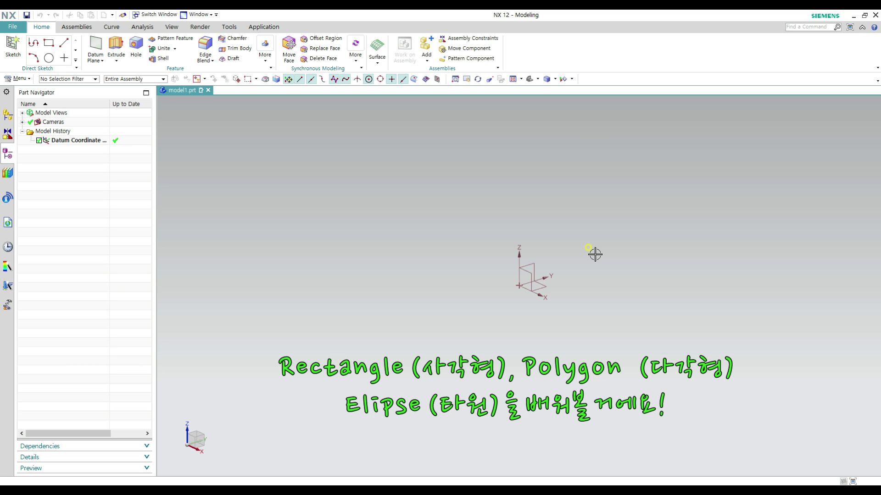
- Create a new sketch on the default XY plane
{"action": "left_click", "coordinate": [13, 46]}
{"action": "middle_click", "coordinate": [651, 303]}
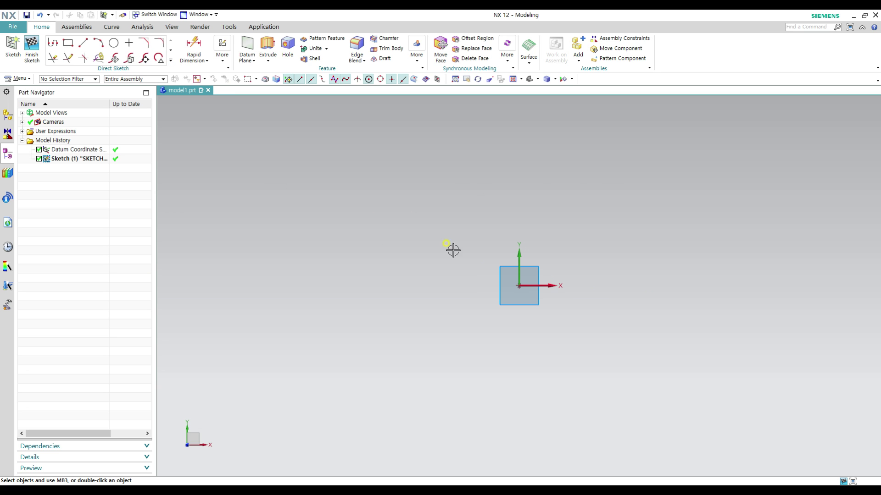
- Draw a large circle around the sketch origin using the three-point circle method
{"action": "key", "text": "o"}
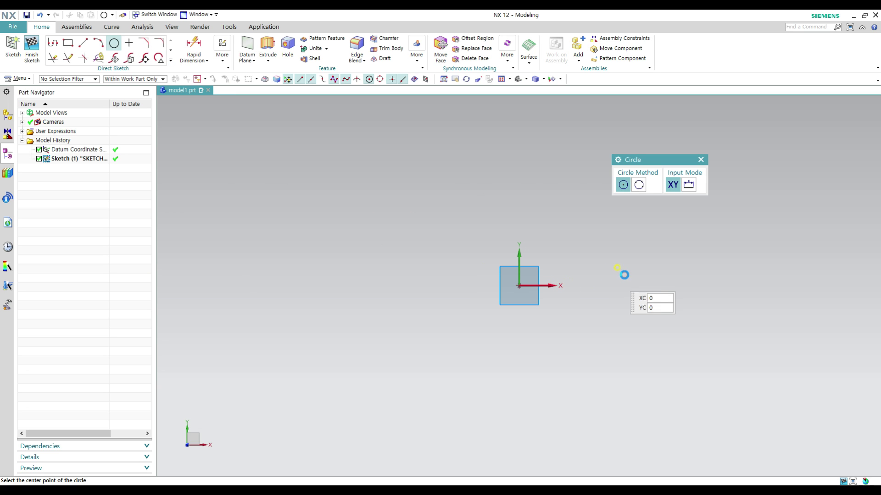
{"action": "left_click", "coordinate": [639, 185]}
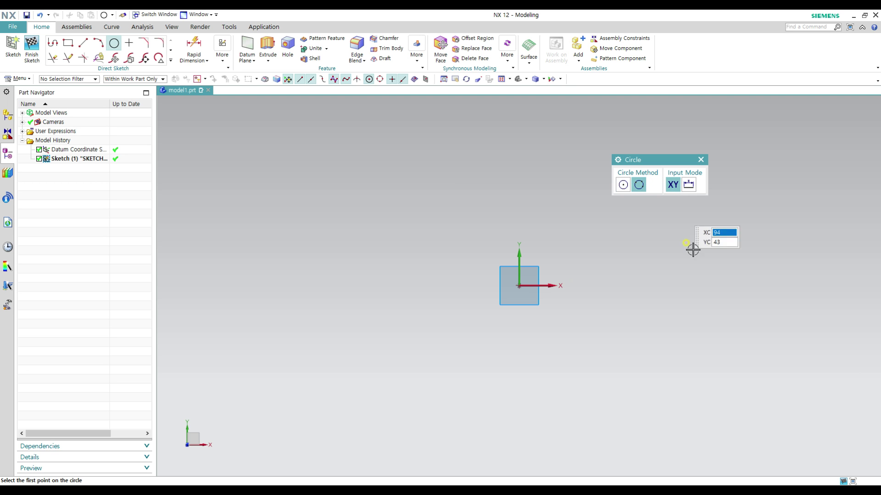
{"action": "left_click", "coordinate": [507, 177]}
{"action": "left_click", "coordinate": [394, 290]}
{"action": "left_click", "coordinate": [595, 318]}
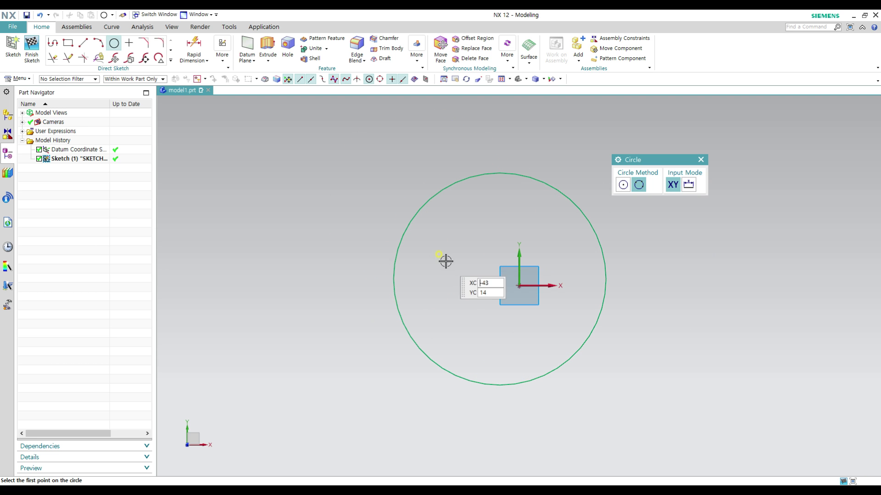
{"action": "key", "text": "Escape"}
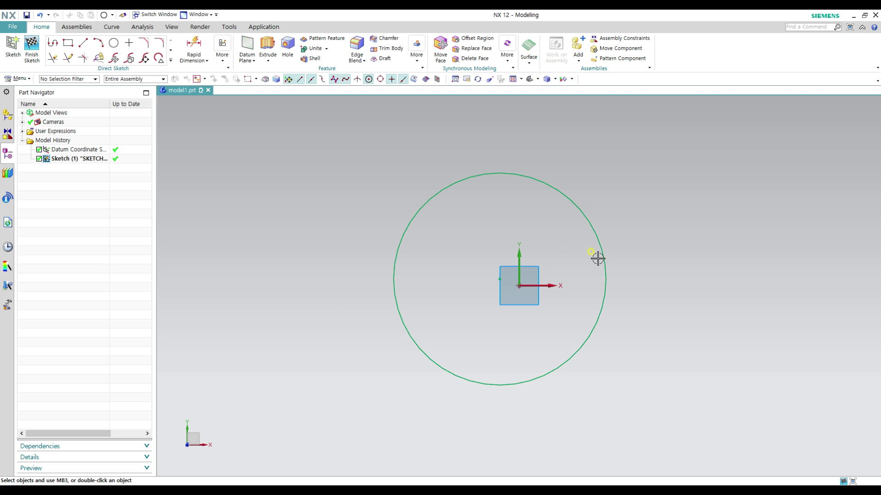
- Delete the three-point circle from the sketch
{"action": "left_click", "coordinate": [598, 233]}
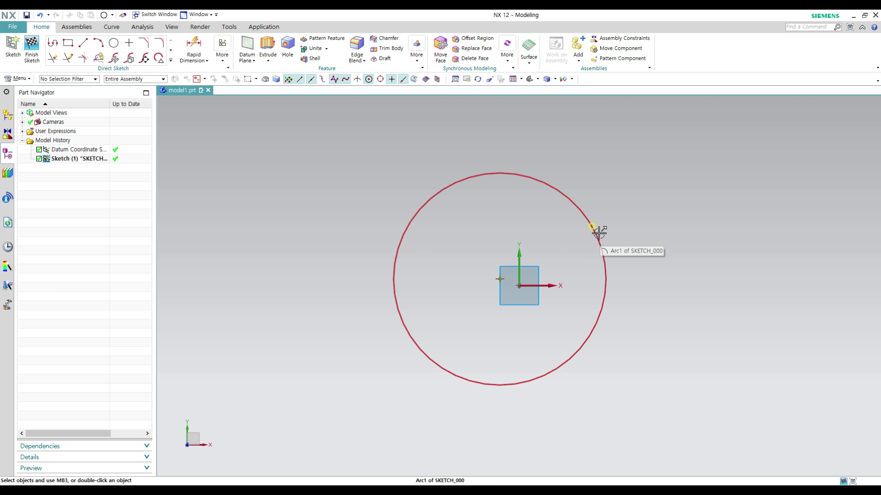
{"action": "left_click", "coordinate": [595, 231]}
{"action": "key", "text": "Delete"}
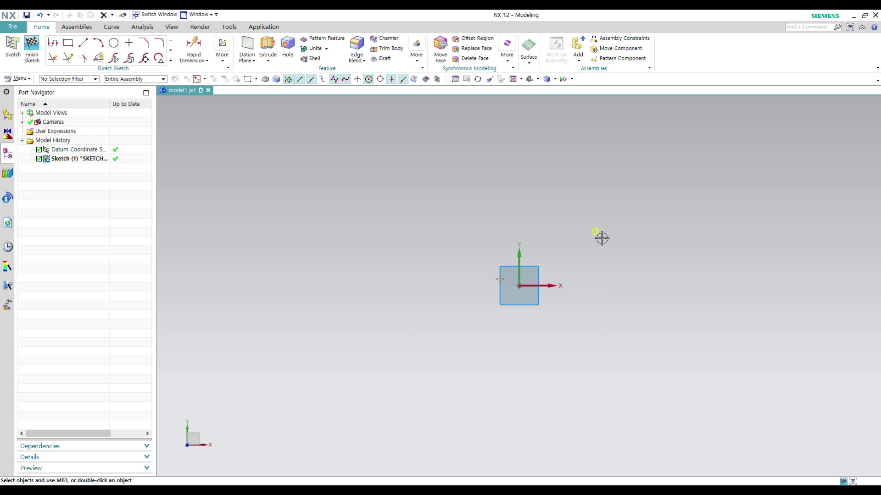
- Draw two separate slanted lines, one on the upper left of the sketch origin and one on its right
{"action": "key", "text": "l"}
{"action": "left_click", "coordinate": [410, 258]}
{"action": "left_click", "coordinate": [498, 181]}
{"action": "left_click", "coordinate": [604, 228]}
{"action": "left_click", "coordinate": [536, 367]}
{"action": "key", "text": "Escape"}
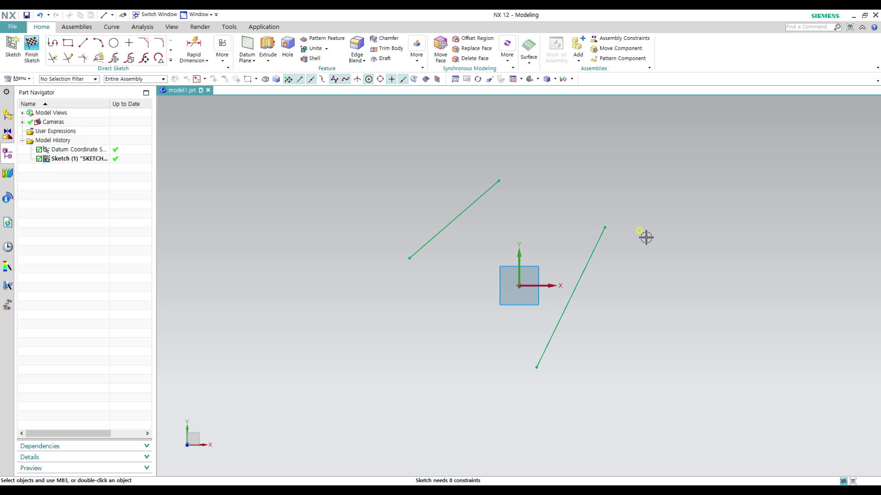
- Draw a three-point circle through both endpoints of the left line and the upper endpoint of the right line
{"action": "key", "text": "o"}
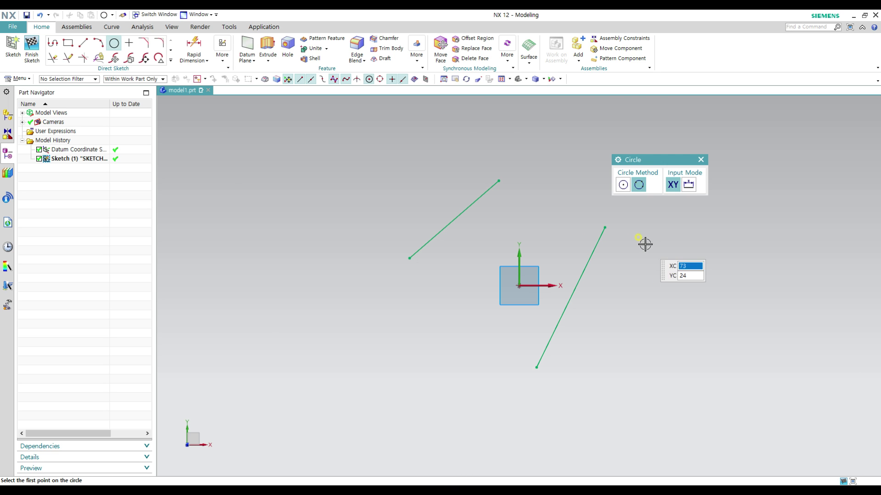
{"action": "left_click", "coordinate": [499, 181]}
{"action": "left_click", "coordinate": [409, 259]}
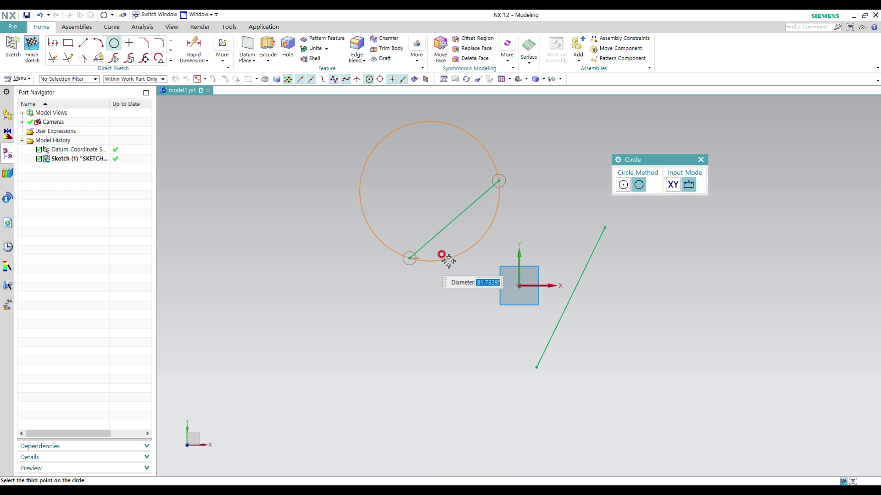
{"action": "left_click", "coordinate": [602, 228]}
{"action": "key", "text": "Escape"}
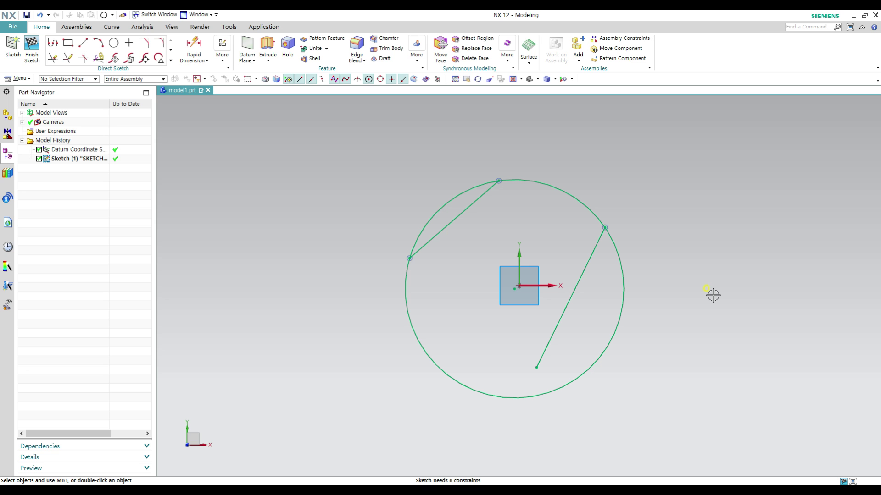
- Delete the circle and both slanted lines from the sketch
{"action": "left_click", "coordinate": [621, 260]}
{"action": "key", "text": "Delete"}
{"action": "left_click", "coordinate": [597, 252]}
{"action": "key", "text": "Delete"}
{"action": "left_click", "coordinate": [485, 193]}
{"action": "key", "text": "Delete"}
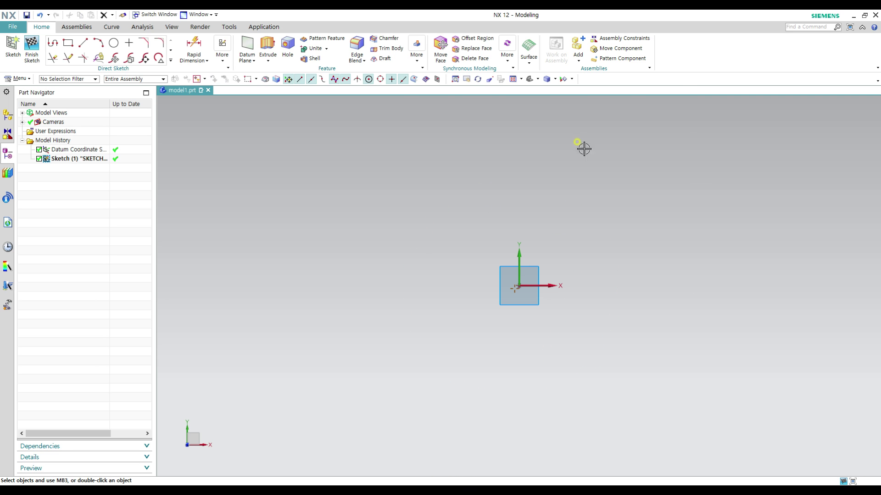
- Draw three separate two-point rectangles: one on the upper left, one on the right and one below the sketch origin
{"action": "key", "text": "r"}
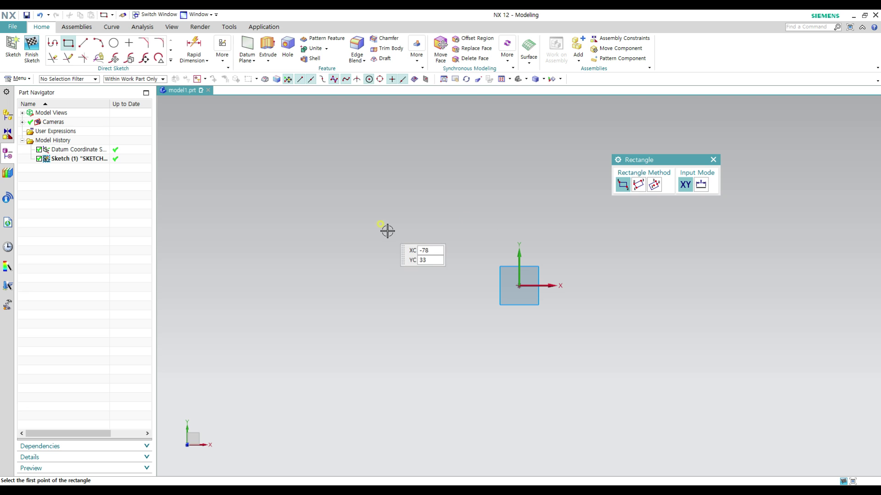
{"action": "left_click", "coordinate": [324, 236]}
{"action": "left_click", "coordinate": [439, 161]}
{"action": "left_click", "coordinate": [591, 253]}
{"action": "left_click", "coordinate": [675, 234]}
{"action": "left_click", "coordinate": [384, 366]}
{"action": "left_click", "coordinate": [583, 322]}
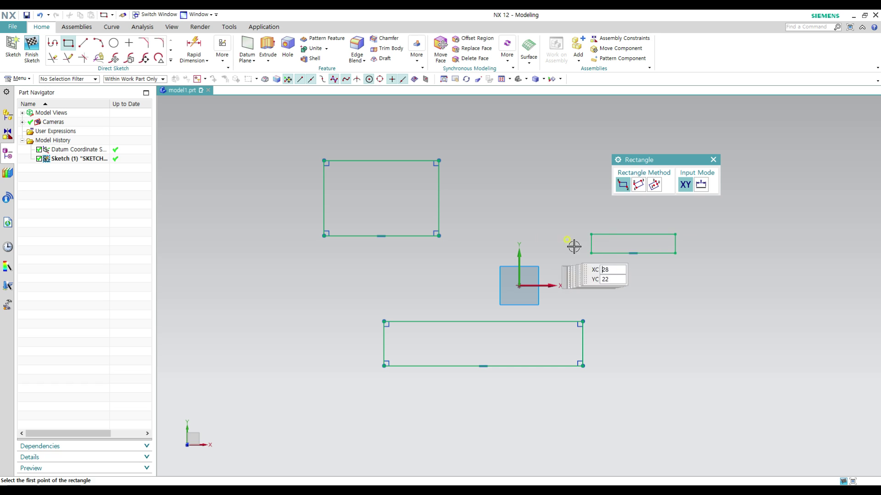
- Draw a tilted three-point rectangle through a corner of each of the three existing rectangles
{"action": "left_click", "coordinate": [638, 186]}
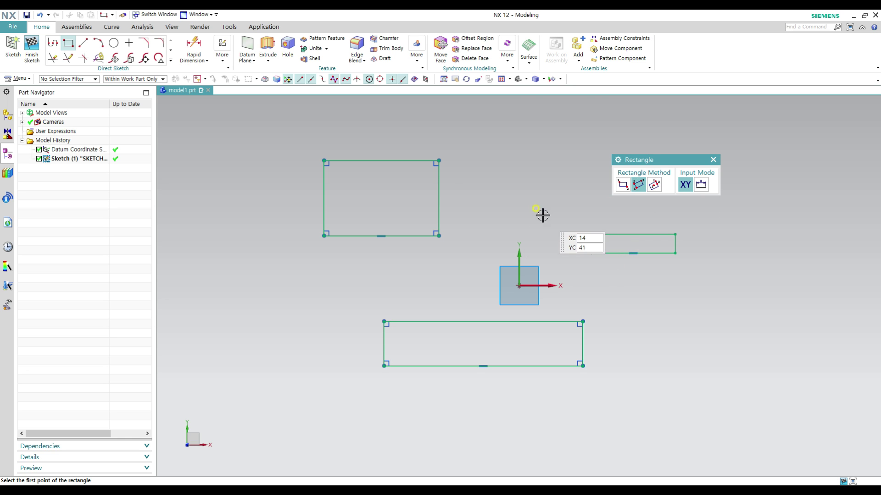
{"action": "left_click", "coordinate": [452, 160]}
{"action": "left_click", "coordinate": [591, 253]}
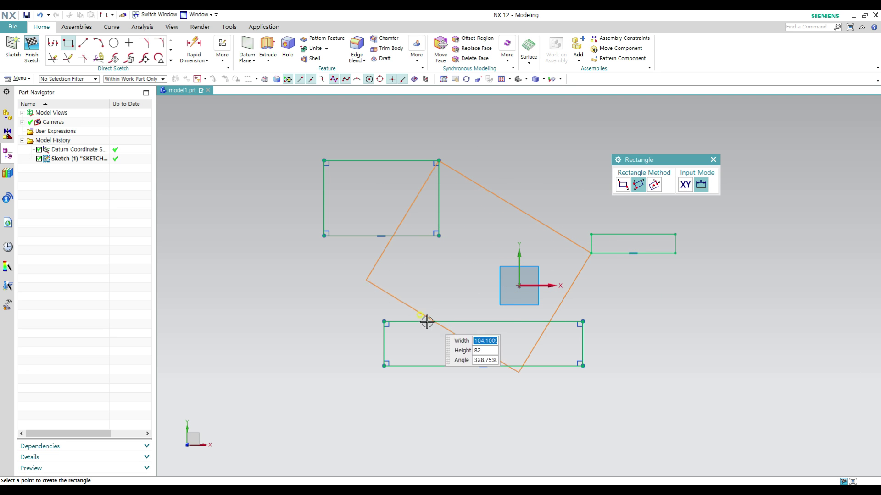
{"action": "left_click", "coordinate": [385, 365]}
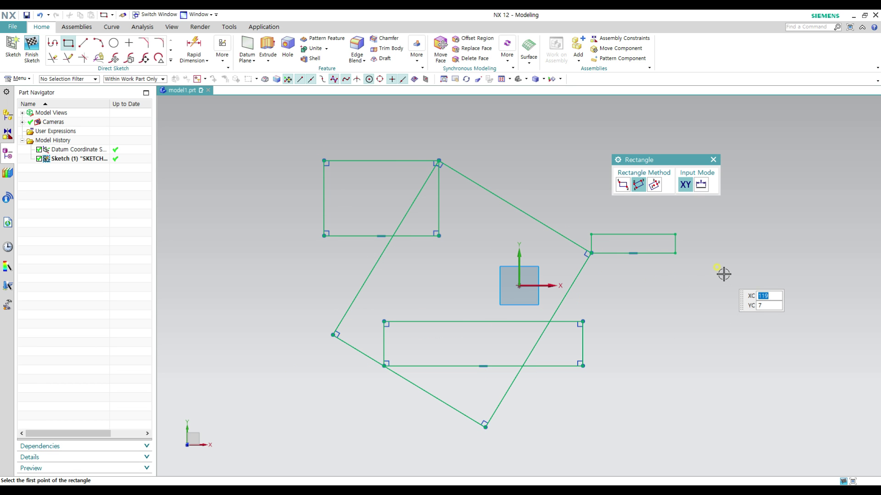
{"action": "left_click", "coordinate": [639, 185]}
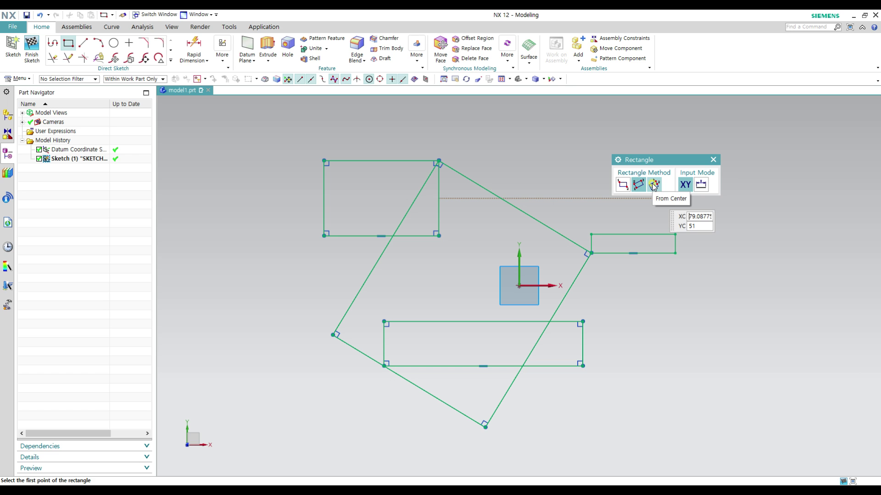
- Undo all four rectangles
{"action": "key", "text": "Escape"}
{"action": "key", "text": "ctrl+z"}
{"action": "key", "text": "ctrl+z"}
{"action": "key", "text": "ctrl+z"}
{"action": "key", "text": "ctrl+z"}
- Draw a horizontal rectangle about 105 mm wide from its center at the sketch origin, and undo it
{"action": "key", "text": "r"}
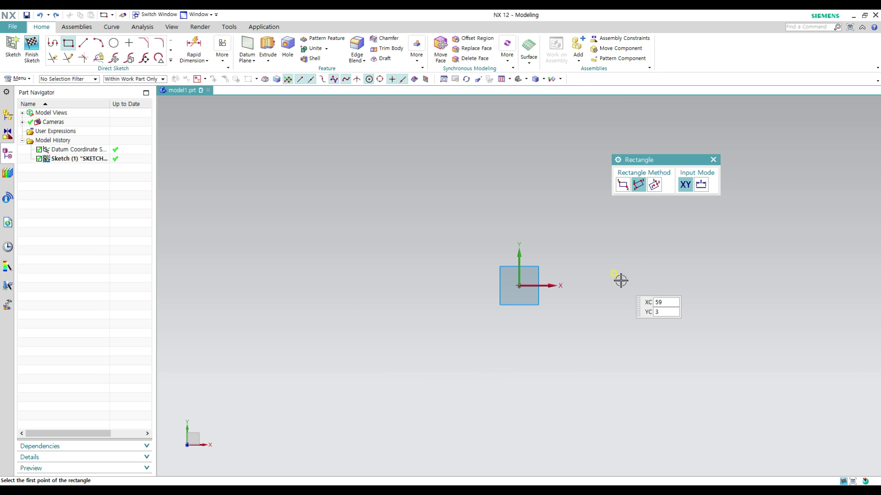
{"action": "left_click", "coordinate": [655, 185]}
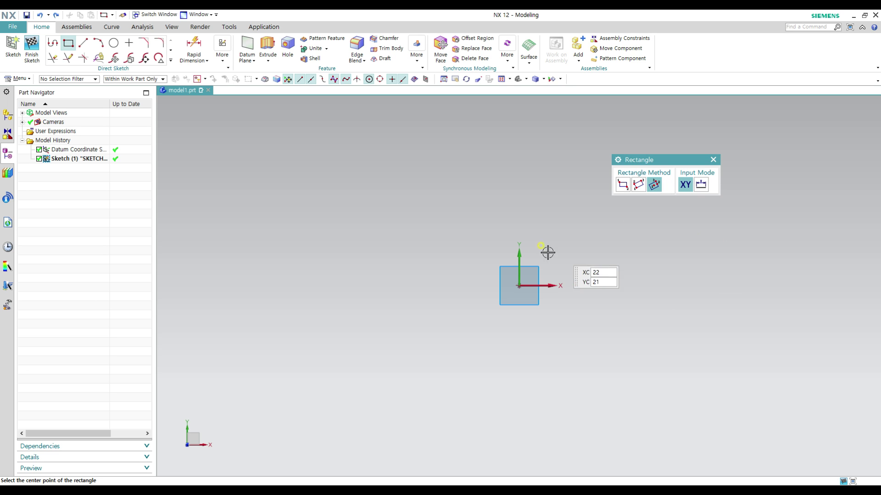
{"action": "left_click", "coordinate": [518, 285]}
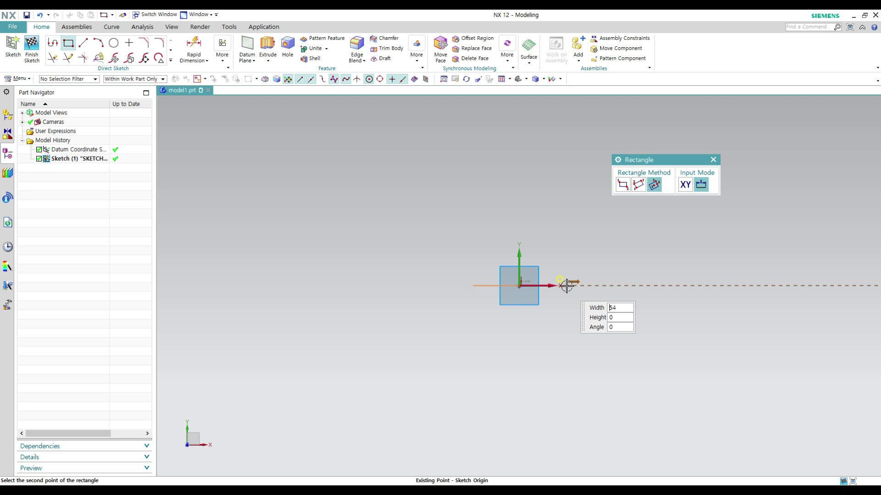
{"action": "left_click", "coordinate": [608, 286]}
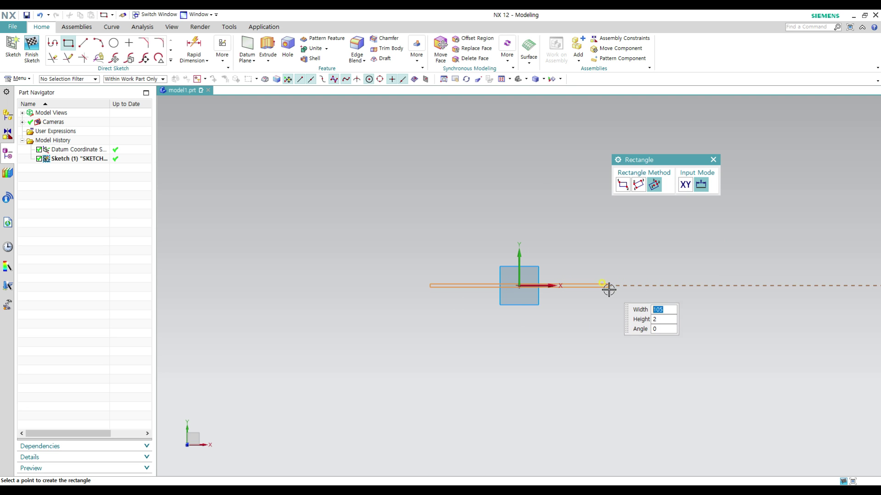
{"action": "left_click", "coordinate": [608, 345]}
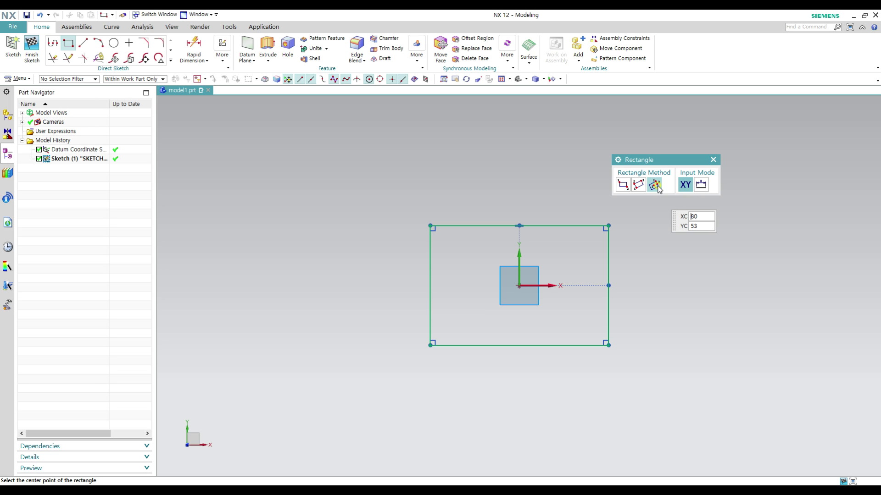
{"action": "key", "text": "Escape"}
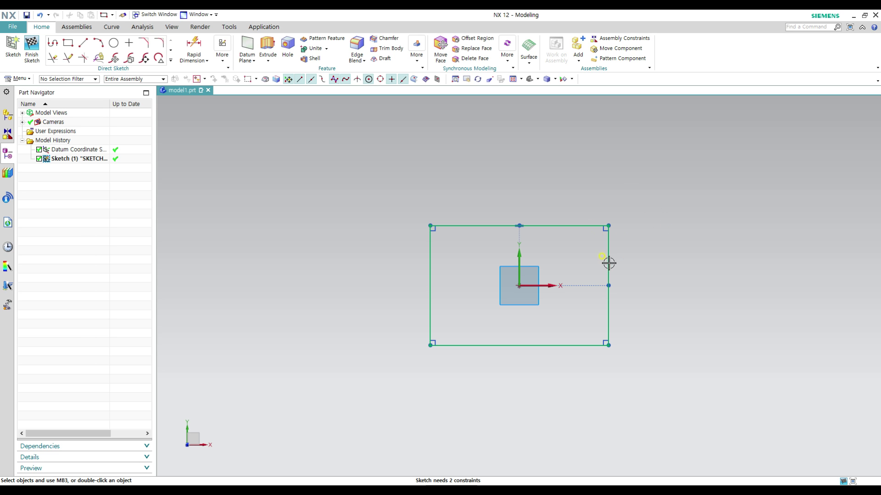
{"action": "key", "text": "ctrl+z"}
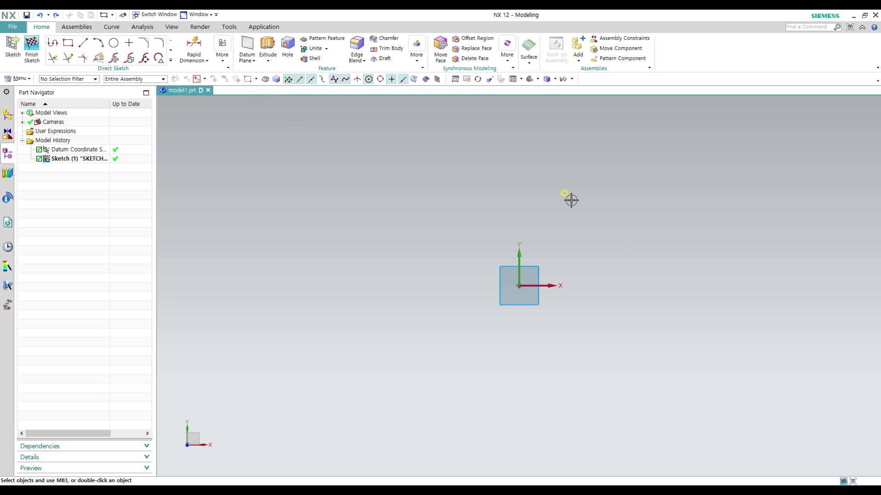
- Start a polygon with its center at the sketch origin
{"action": "key", "text": "p"}
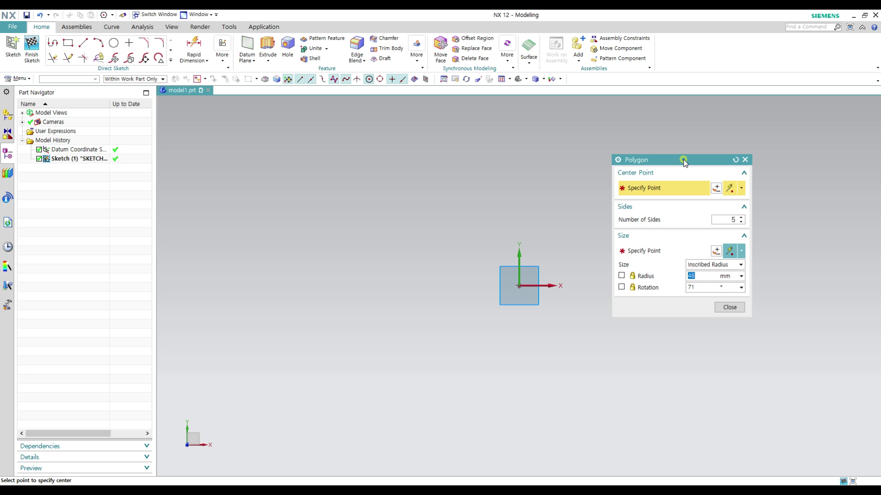
{"action": "left_click_drag", "start_coordinate": [681, 160], "coordinate": [718, 123]}
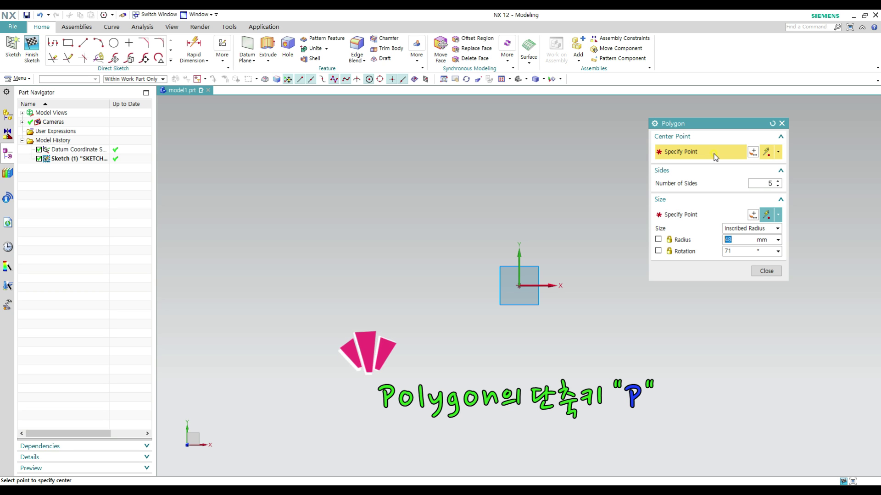
{"action": "left_click", "coordinate": [519, 286]}
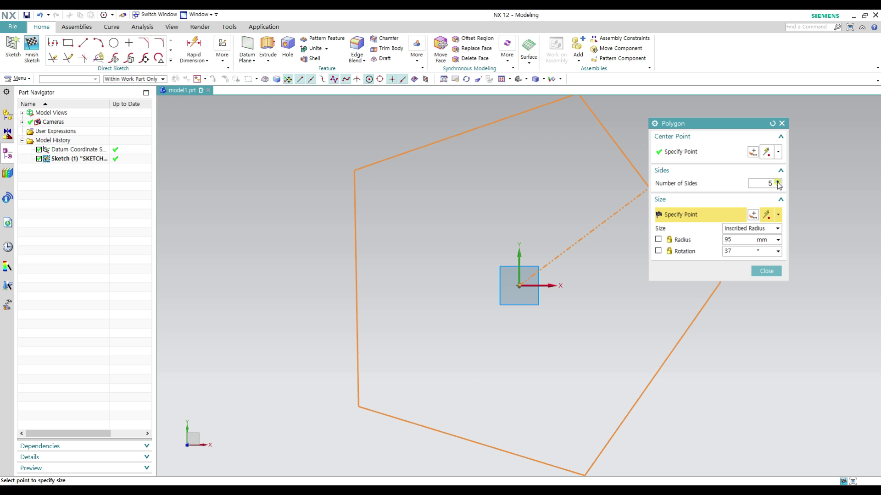
- Preview the polygon with 6 and with 8 sides
{"action": "left_click", "coordinate": [777, 185]}
{"action": "type", "text": "6"}
{"action": "key", "text": "Return"}
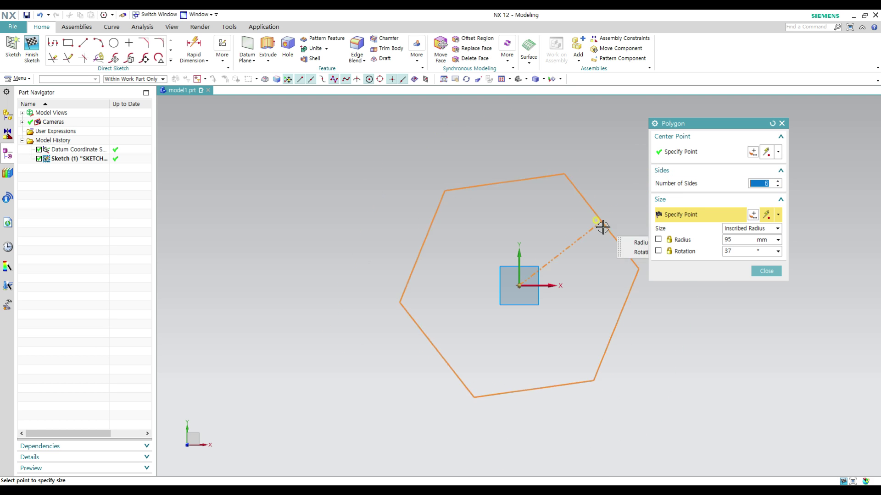
{"action": "left_click", "coordinate": [726, 188]}
{"action": "left_click", "coordinate": [777, 182]}
{"action": "left_click", "coordinate": [778, 182]}
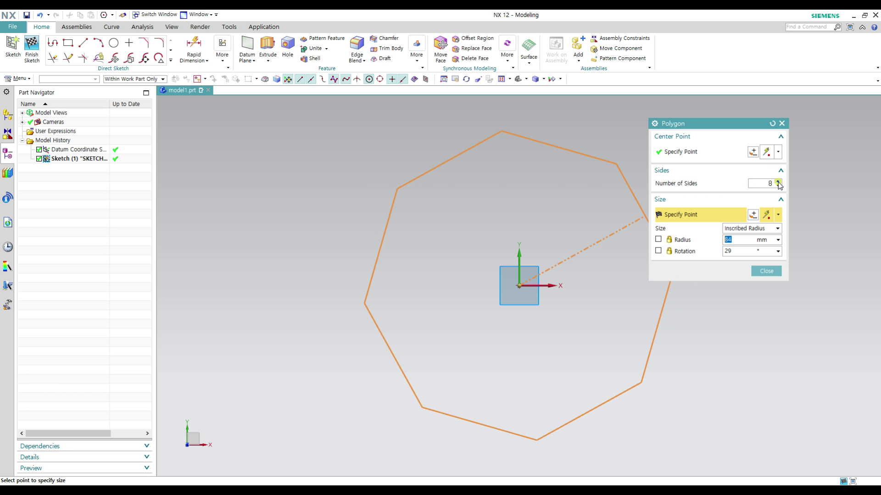
- Set the number of sides to 5 and place the pentagon with an inscribed radius of about 38 mm and about 12° rotation
{"action": "double_click", "coordinate": [773, 181]}
{"action": "type", "text": "5"}
{"action": "key", "text": "Return"}
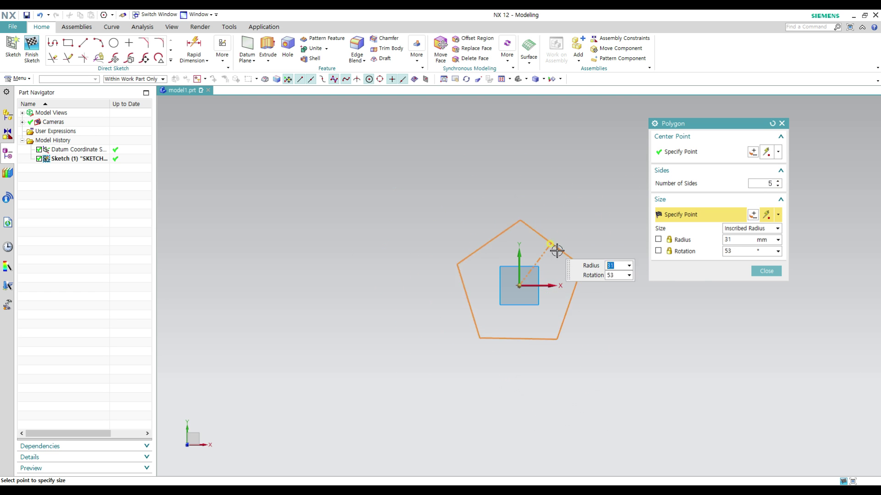
{"action": "left_click", "coordinate": [583, 272]}
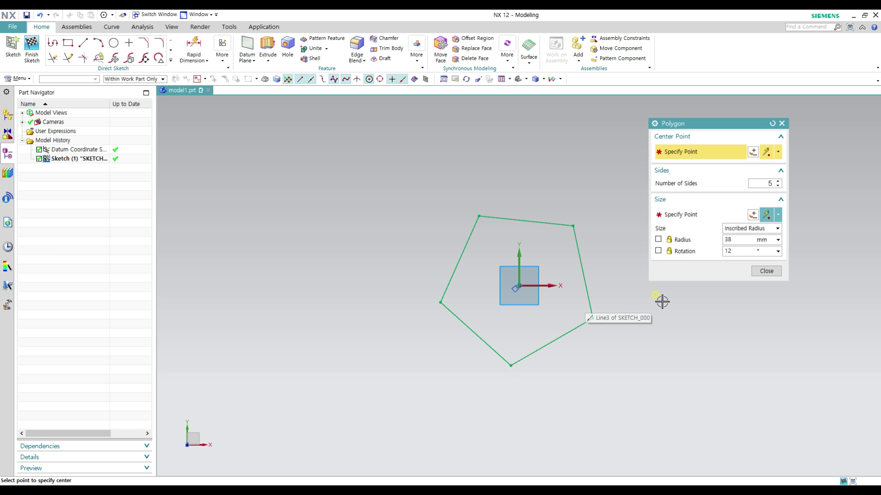
{"action": "middle_click", "coordinate": [643, 300]}
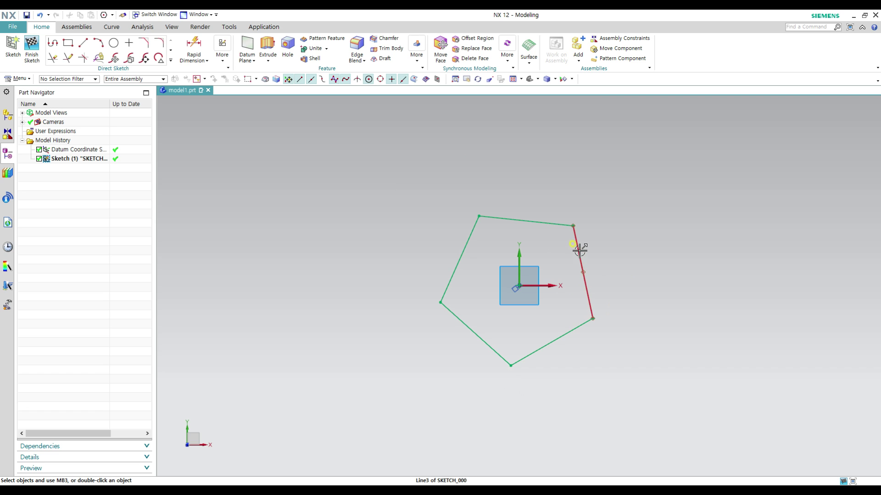
- Apply a horizontal constraint to the pentagon's lower right edge
{"action": "left_click", "coordinate": [574, 330]}
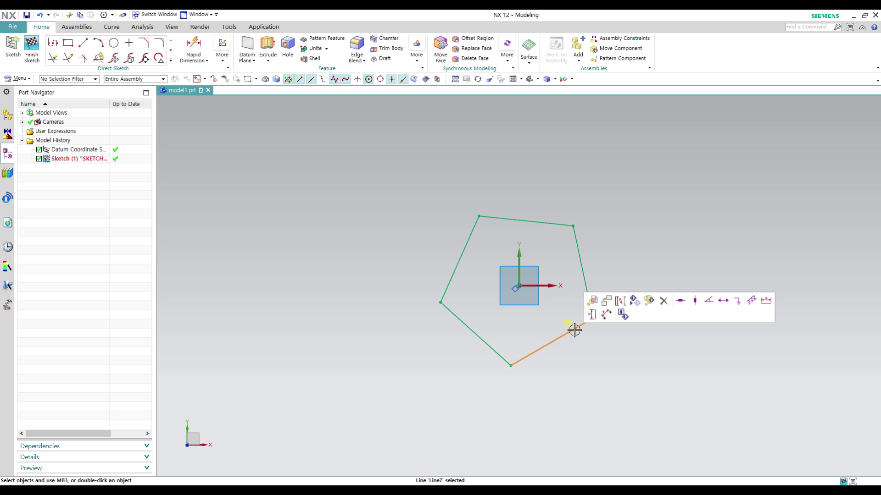
{"action": "left_click", "coordinate": [681, 302]}
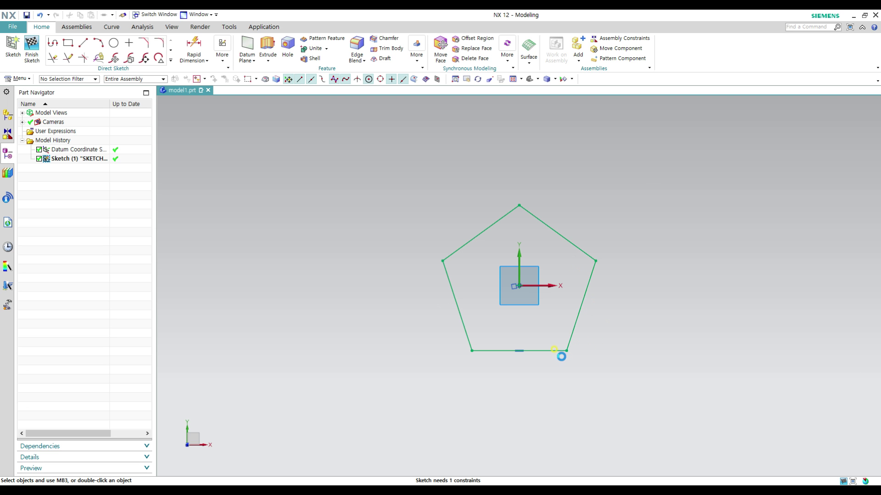
- Dimension the pentagon's horizontal bottom edge and set its length to 50 mm
{"action": "key", "text": "d"}
{"action": "left_click", "coordinate": [546, 352]}
{"action": "left_click", "coordinate": [521, 380]}
{"action": "type", "text": "50"}
{"action": "key", "text": "Return"}
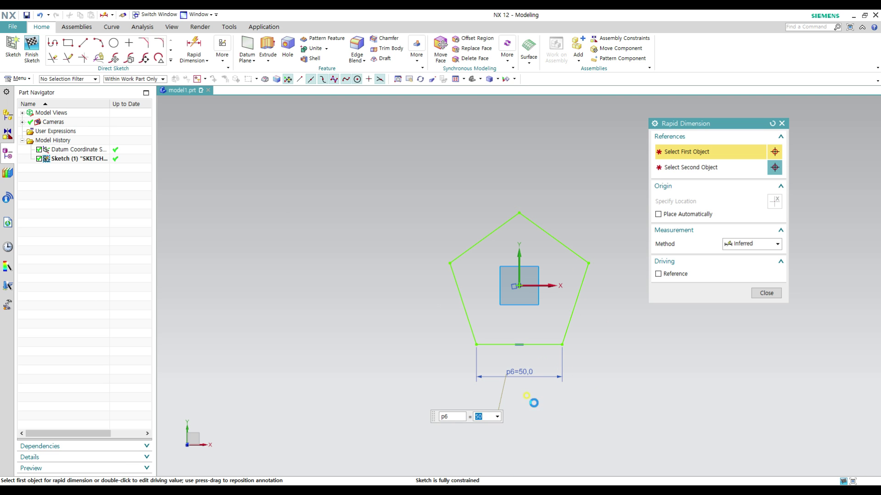
- Delete the length dimension from the pentagon's bottom edge
{"action": "key", "text": "Escape"}
{"action": "left_click", "coordinate": [527, 376]}
{"action": "key", "text": "Delete"}
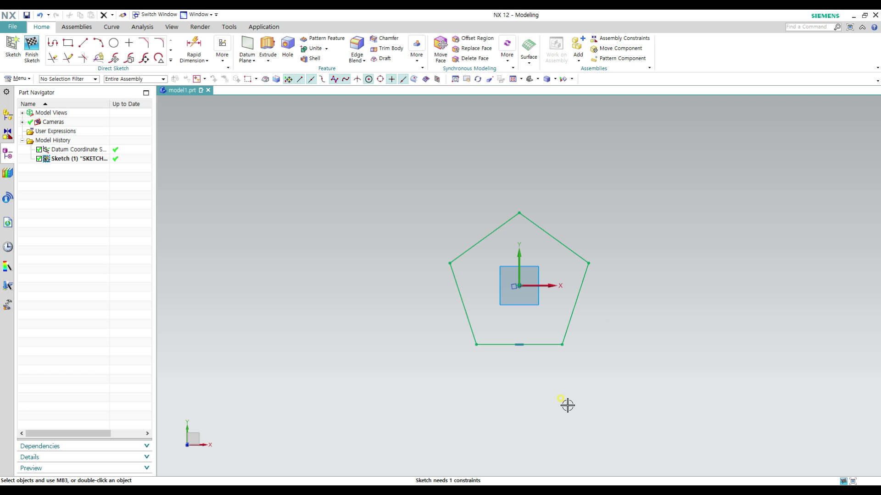
- Draw a circle about 95 mm in diameter around the pentagon, centered on the sketch origin
{"action": "key", "text": "o"}
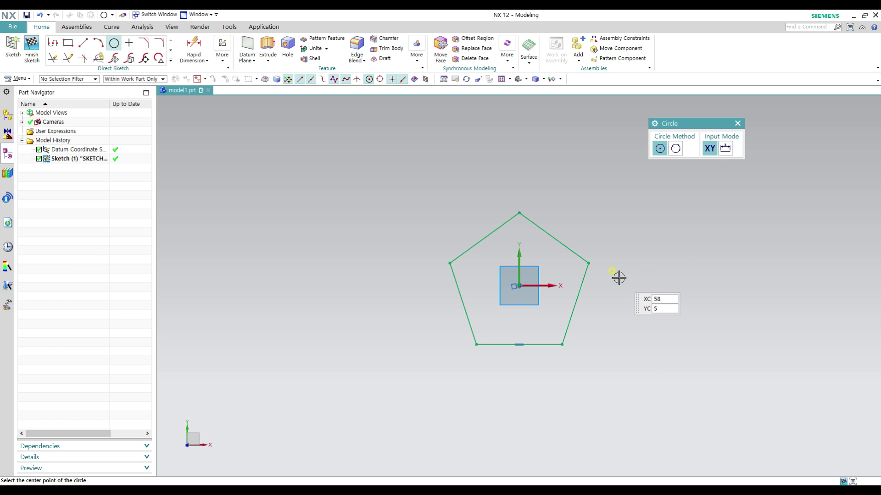
{"action": "left_click", "coordinate": [517, 285]}
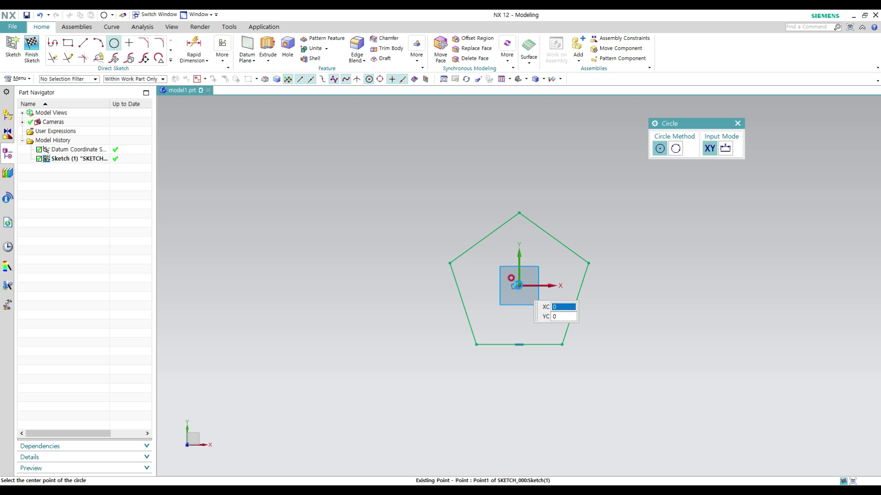
{"action": "left_click", "coordinate": [576, 343]}
{"action": "key", "text": "Escape"}
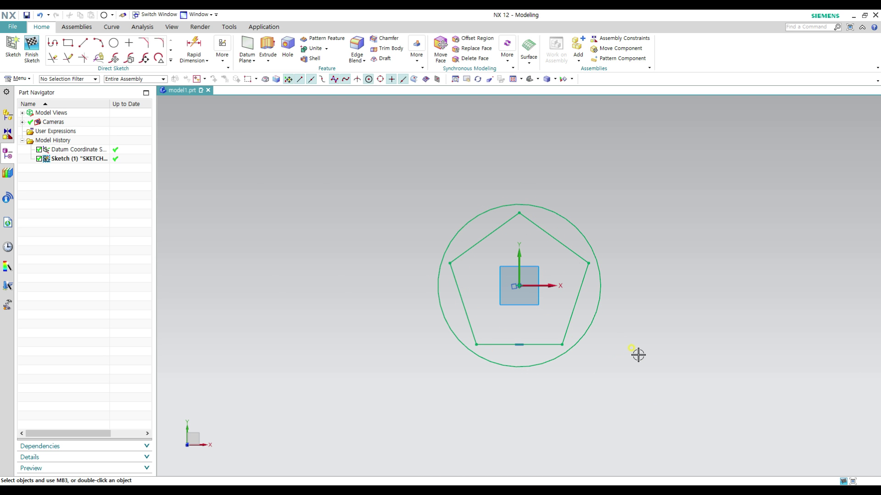
- Dimension the circle around the pentagon and set its diameter to 100 mm
{"action": "key", "text": "d"}
{"action": "left_click", "coordinate": [596, 301]}
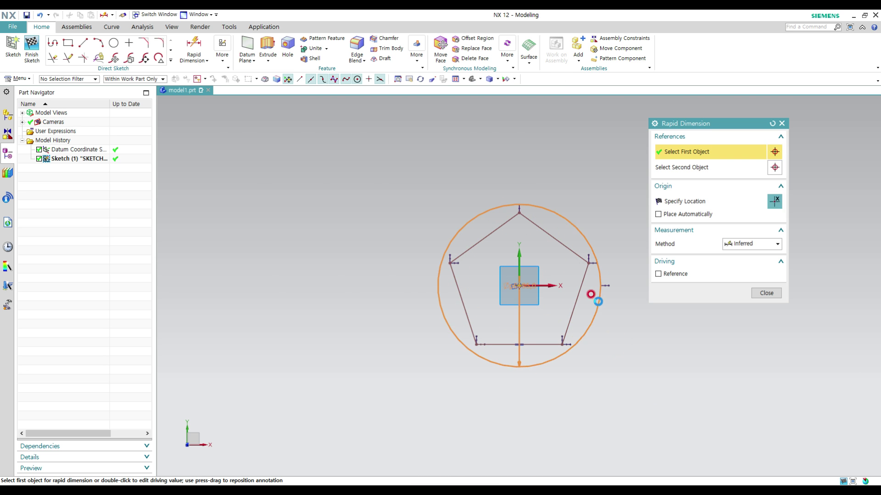
{"action": "left_click", "coordinate": [688, 348]}
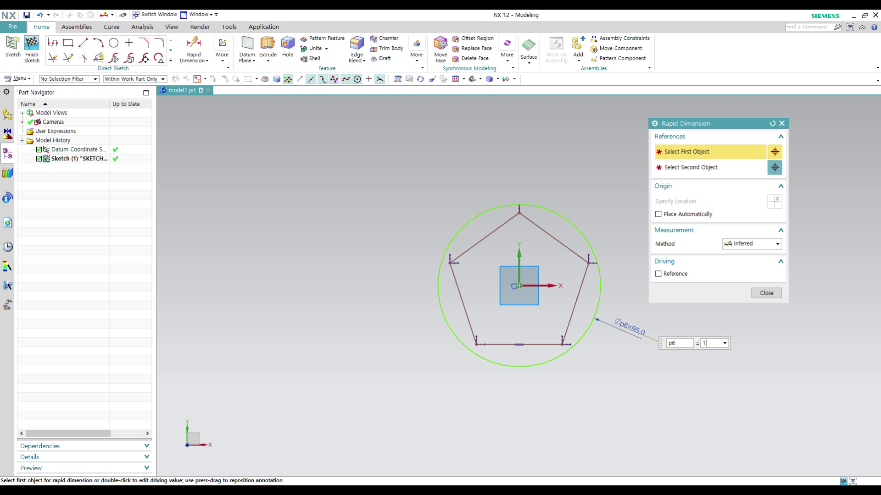
{"action": "type", "text": "100"}
{"action": "key", "text": "Return"}
{"action": "key", "text": "Escape"}
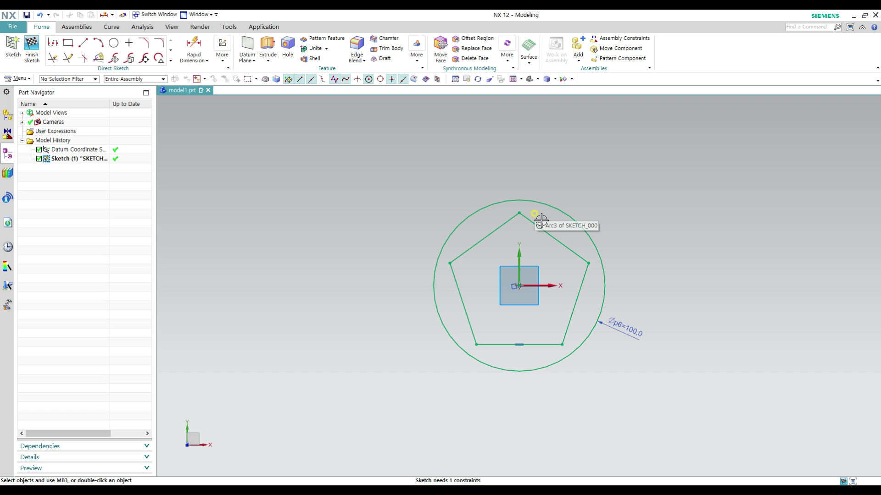
- Constrain the pentagon's upper left vertex to lie on the circle with a Point on Curve constraint
{"action": "left_click", "coordinate": [518, 210]}
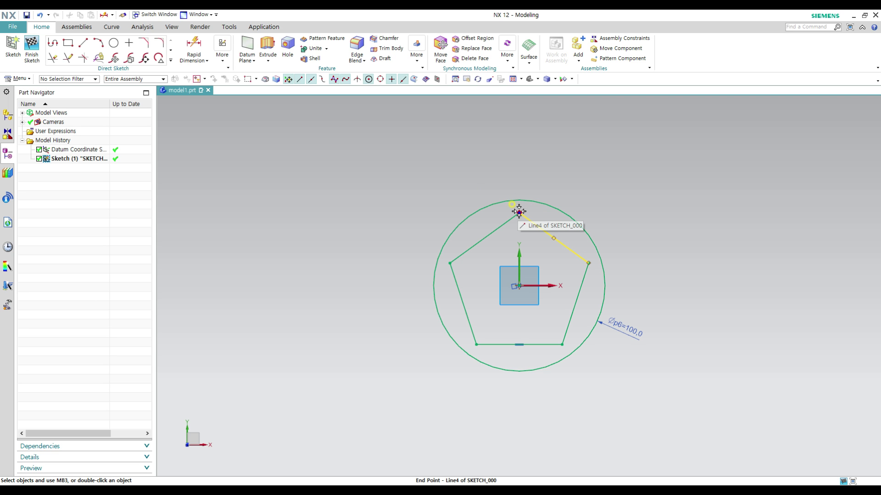
{"action": "left_click", "coordinate": [451, 264]}
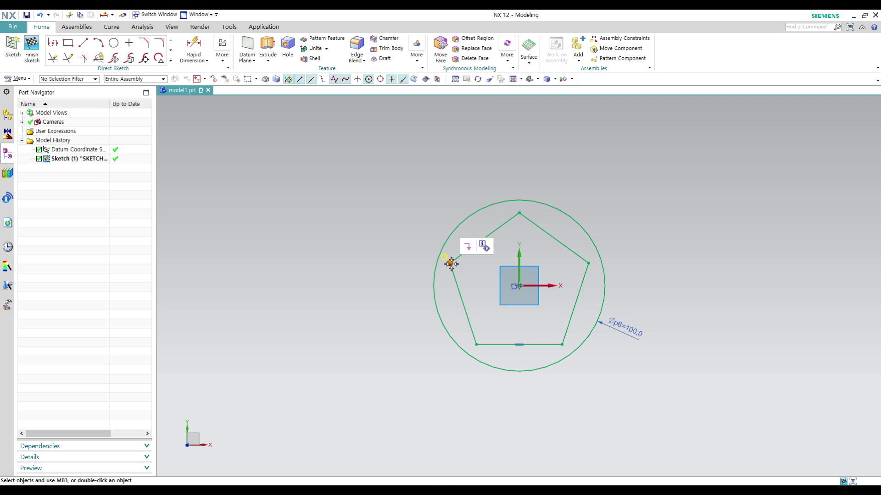
{"action": "left_click", "coordinate": [444, 238]}
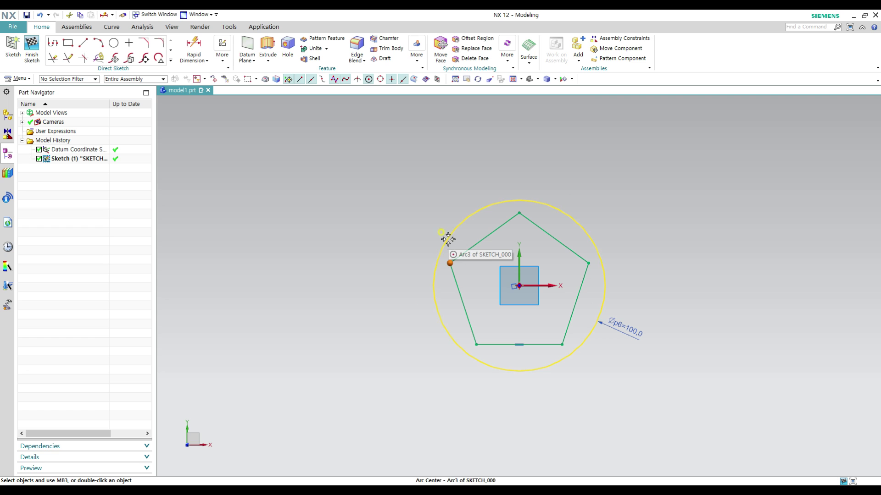
{"action": "key", "text": "Escape"}
{"action": "left_click", "coordinate": [441, 256]}
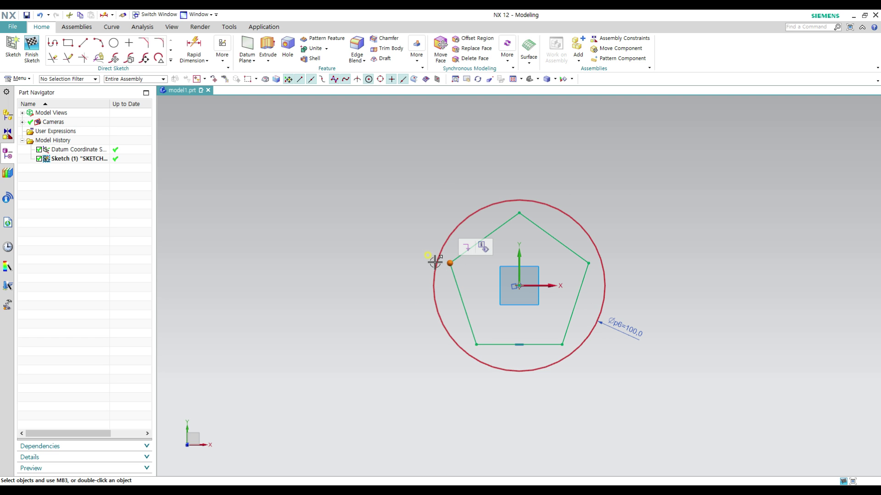
{"action": "left_click", "coordinate": [434, 255]}
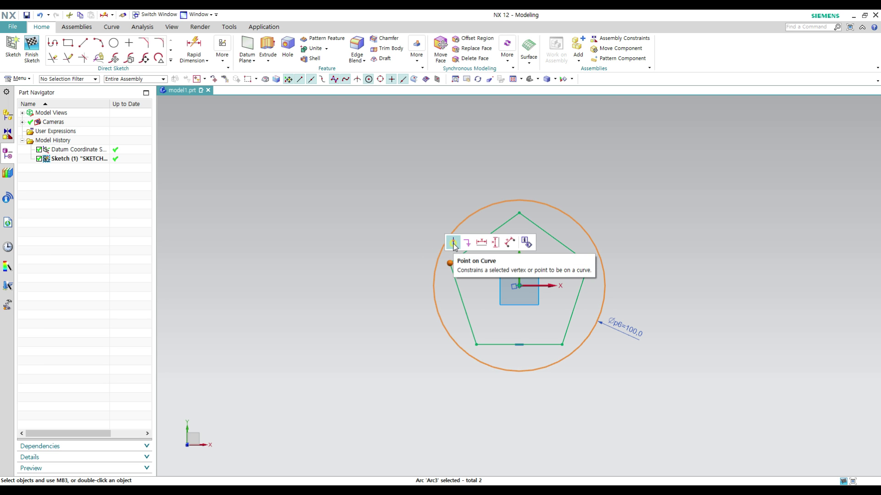
{"action": "left_click", "coordinate": [453, 244]}
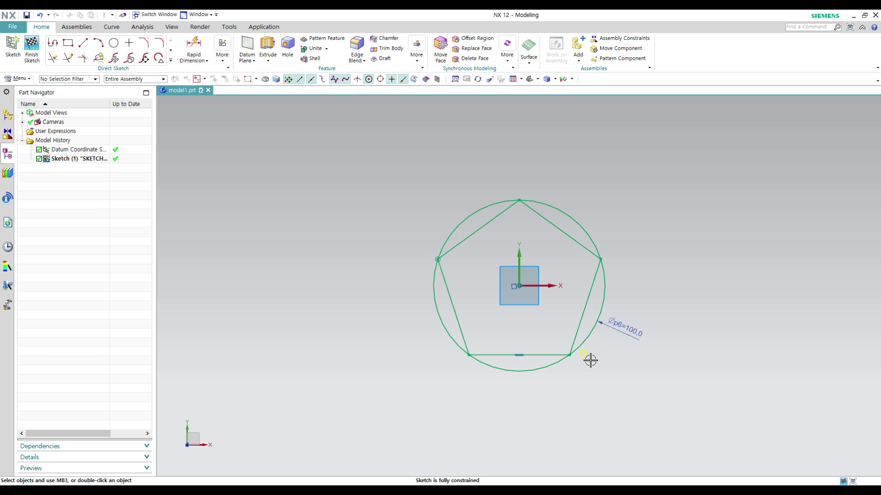
- Undo the Point on Curve constraint and make the pentagon's upper right edge tangent to the circle
{"action": "key", "text": "ctrl+z"}
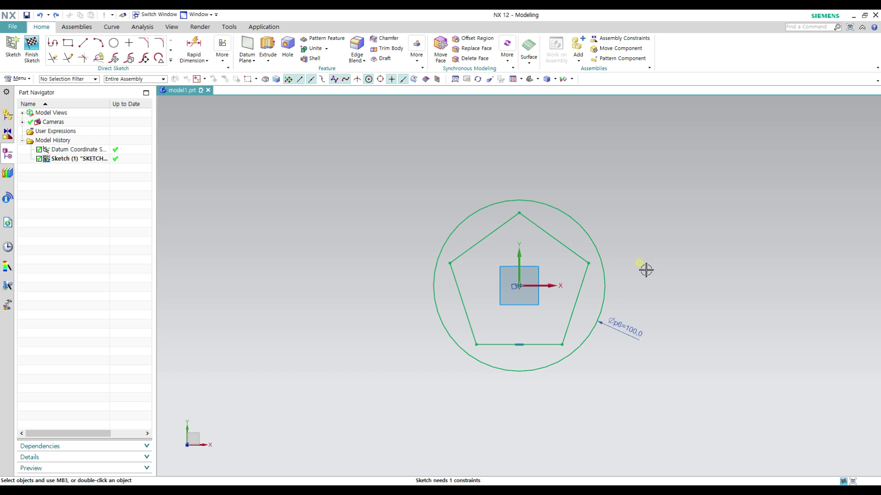
{"action": "left_click", "coordinate": [552, 235]}
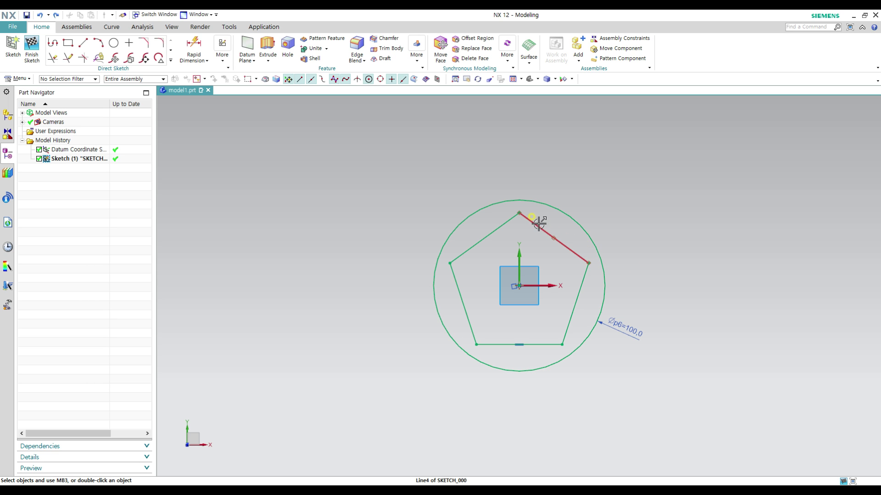
{"action": "left_click", "coordinate": [537, 221]}
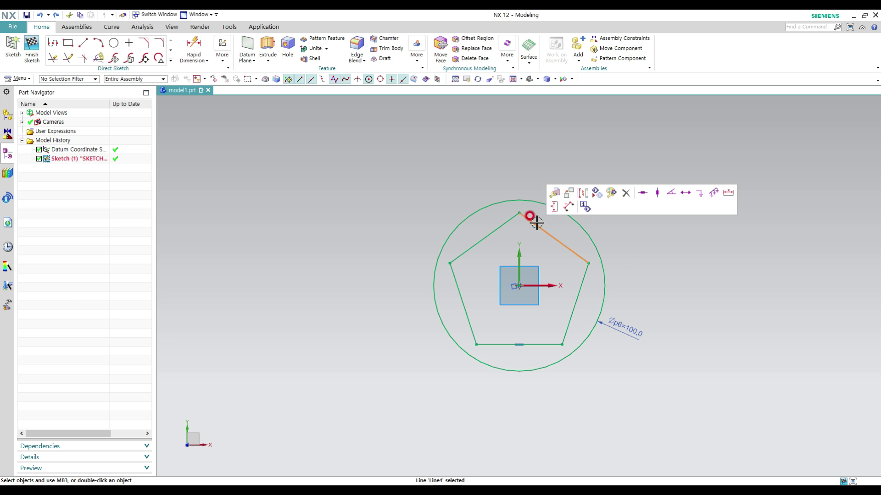
{"action": "left_click", "coordinate": [540, 201]}
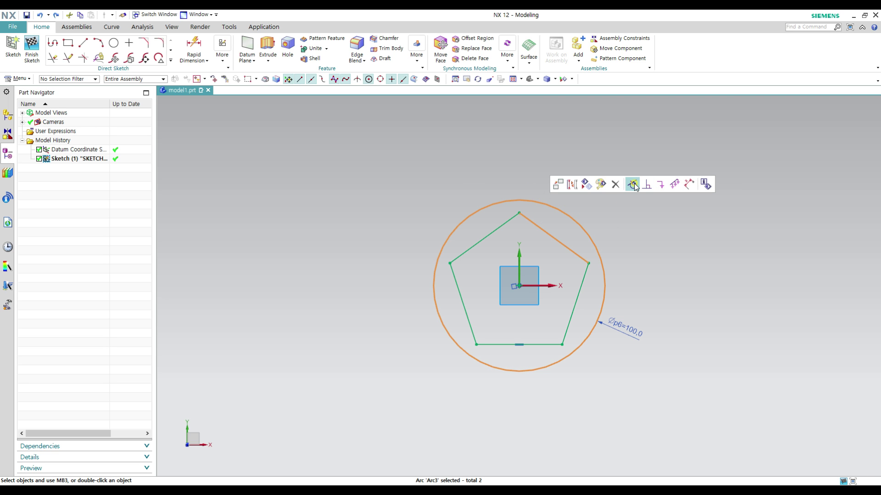
{"action": "left_click", "coordinate": [634, 183]}
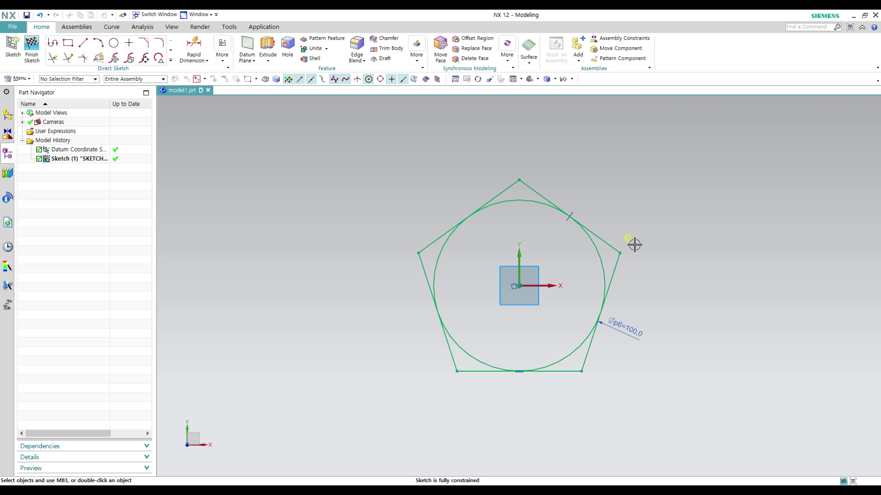
- Undo the tangent constraint, the circle and the pentagon until the sketch is empty
{"action": "key", "text": "ctrl+z"}
{"action": "key", "text": "ctrl+z"}
{"action": "key", "text": "ctrl+z"}
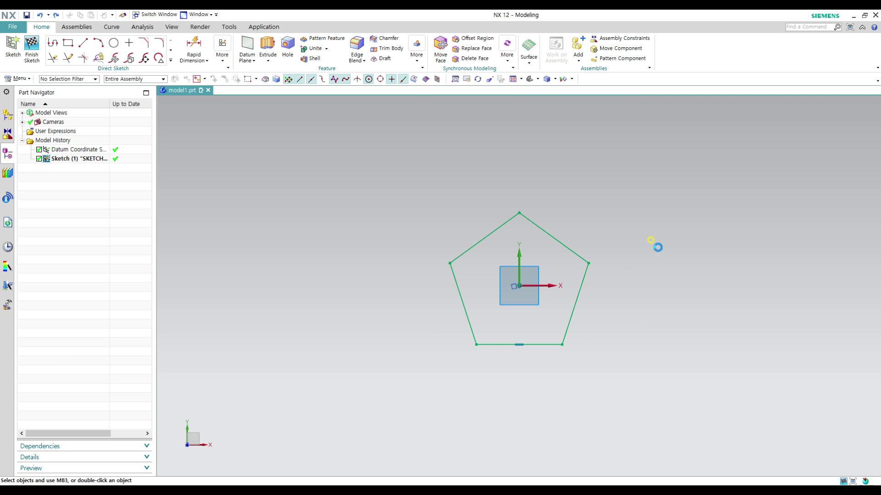
{"action": "key", "text": "ctrl+z"}
{"action": "key", "text": "ctrl+z"}
{"action": "key", "text": "ctrl+z"}
{"action": "key", "text": "ctrl+z"}
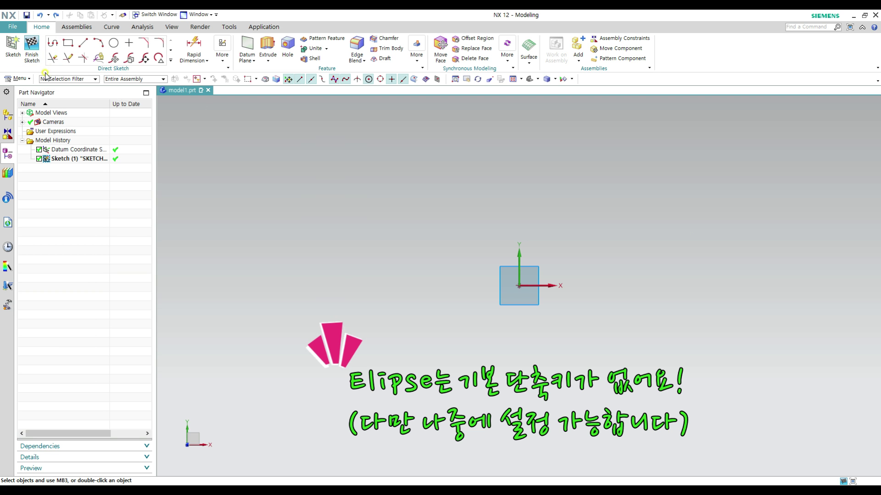
- Create a closed ellipse centered on the sketch origin with a 50 mm major radius, 25 mm minor radius and 0° rotation
{"action": "left_click", "coordinate": [171, 60]}
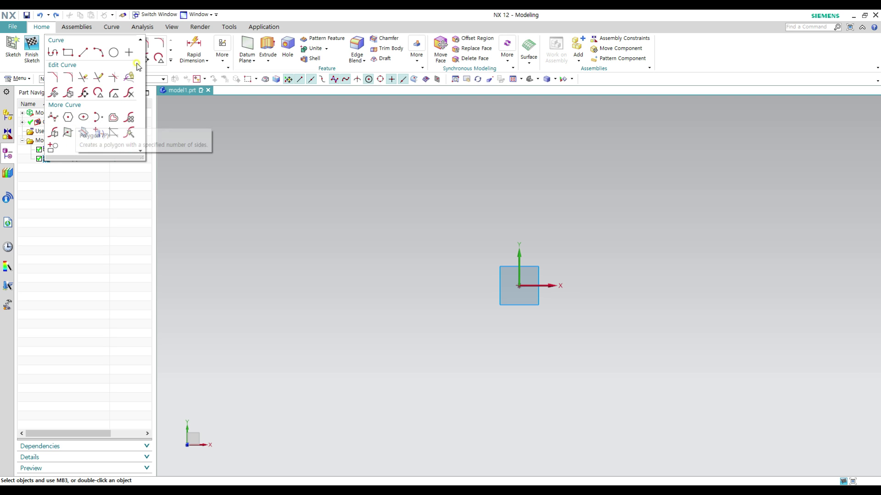
{"action": "left_click", "coordinate": [83, 117]}
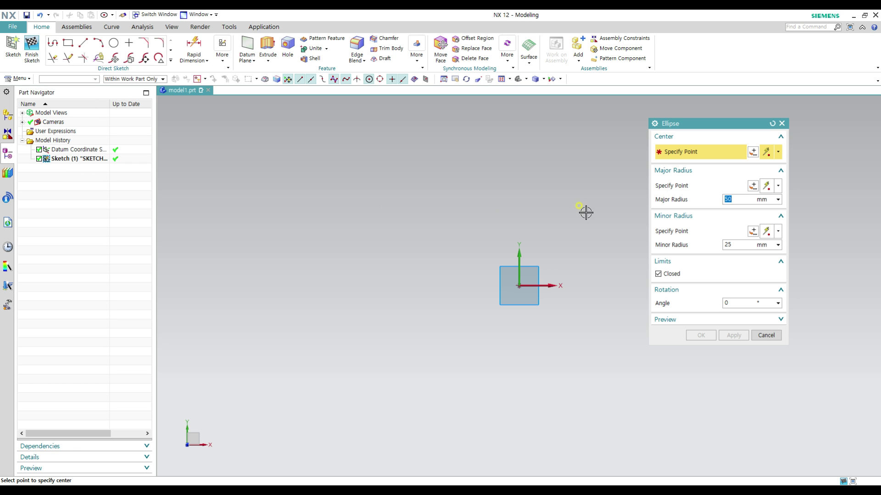
{"action": "left_click", "coordinate": [519, 286]}
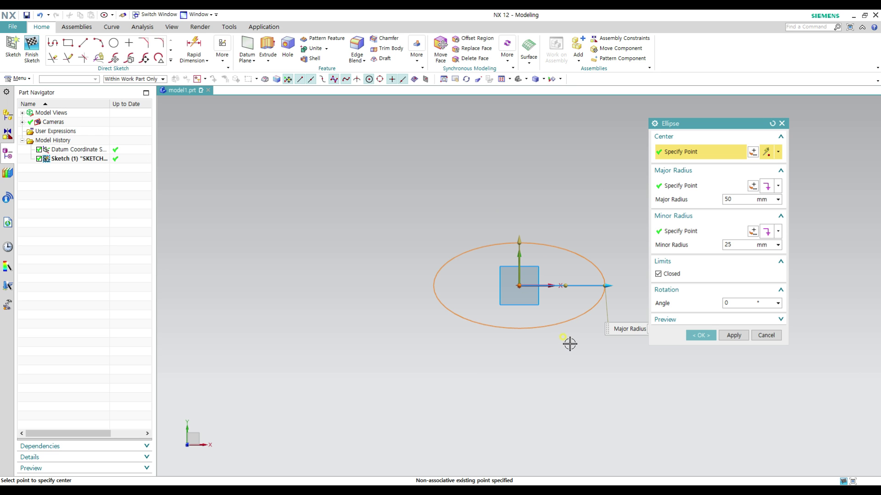
{"action": "left_click", "coordinate": [701, 336]}
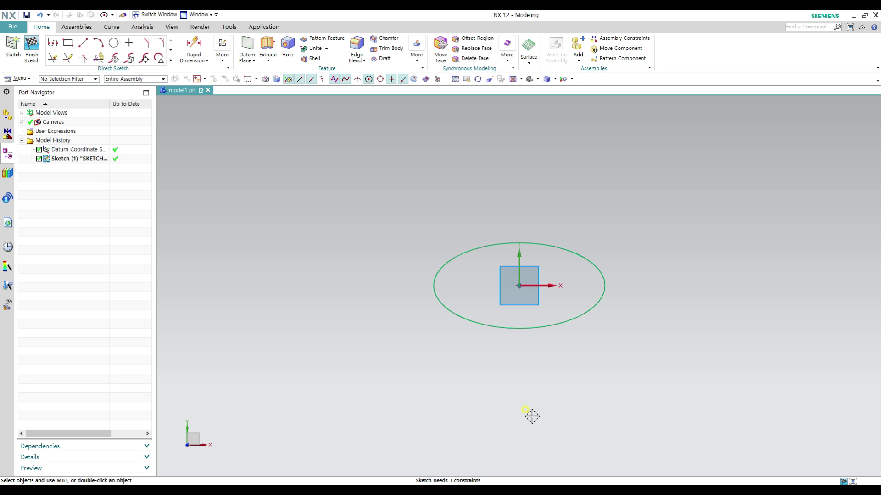
- Dimension the ellipse's major radius horizontally below it and its minor radius vertically on its left side
{"action": "key", "text": "d"}
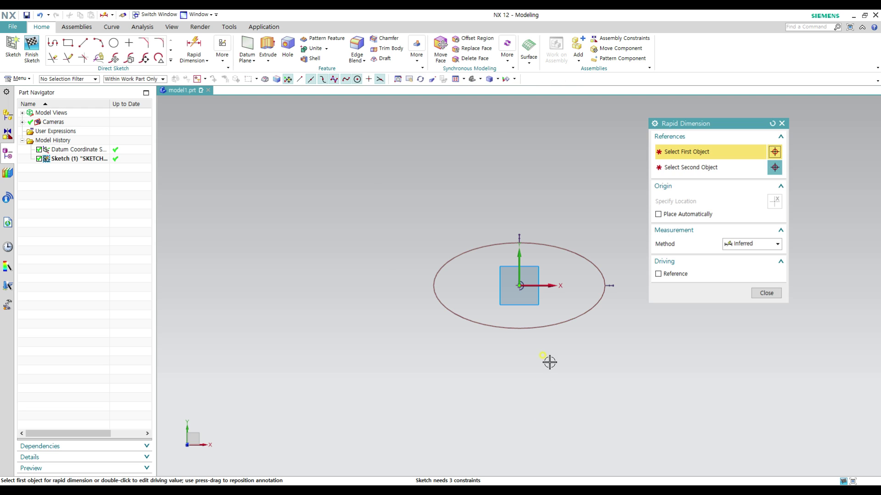
{"action": "left_click", "coordinate": [519, 286]}
{"action": "left_click", "coordinate": [606, 283]}
{"action": "left_click", "coordinate": [626, 359]}
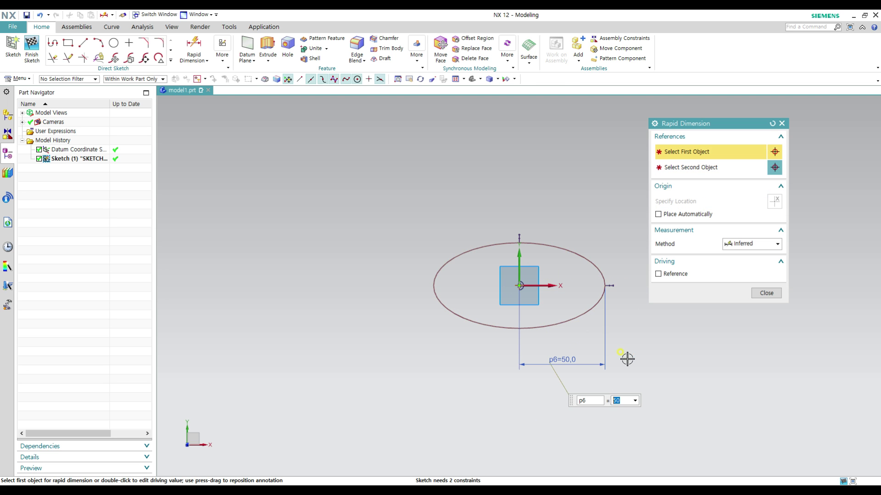
{"action": "left_click", "coordinate": [519, 286]}
{"action": "left_click", "coordinate": [518, 243]}
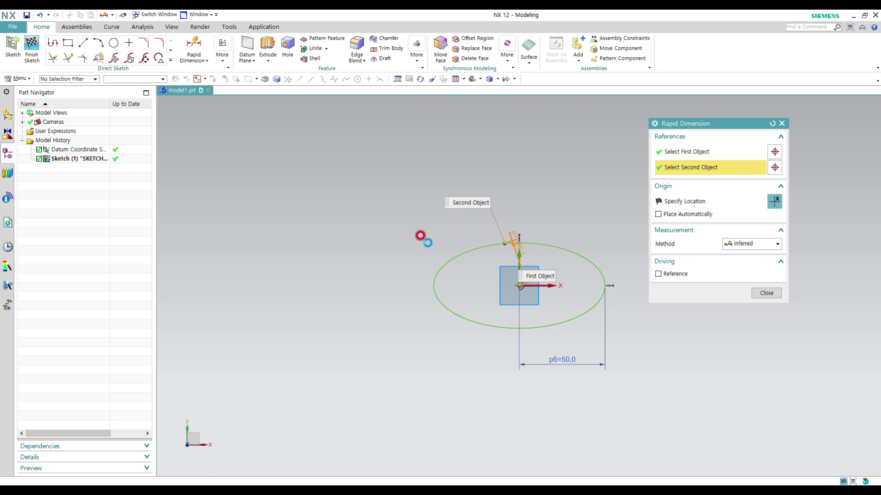
{"action": "left_click", "coordinate": [421, 270]}
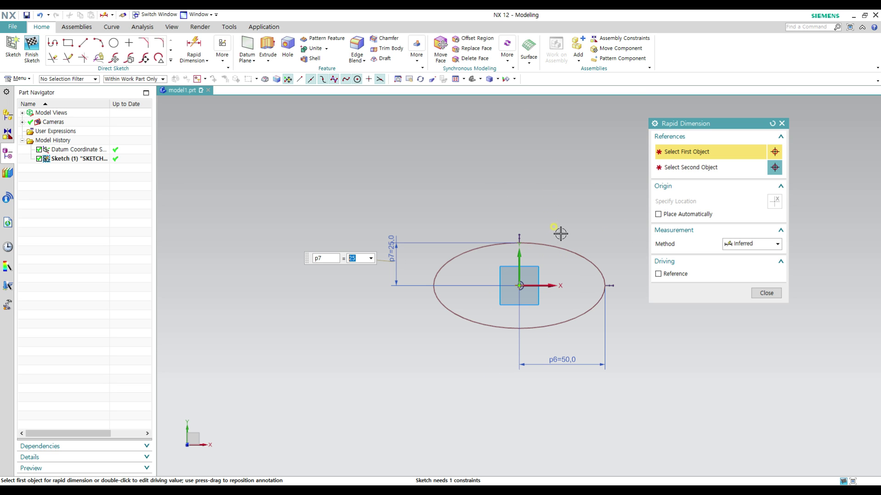
{"action": "key", "text": "Escape"}
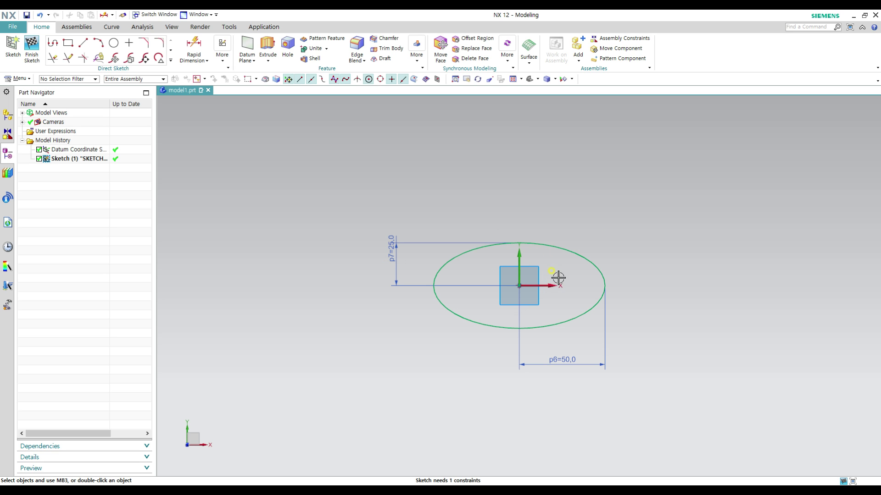
- Apply a Horizontal constraint to the ellipse and start Rapid Dimension
{"action": "left_click", "coordinate": [516, 239]}
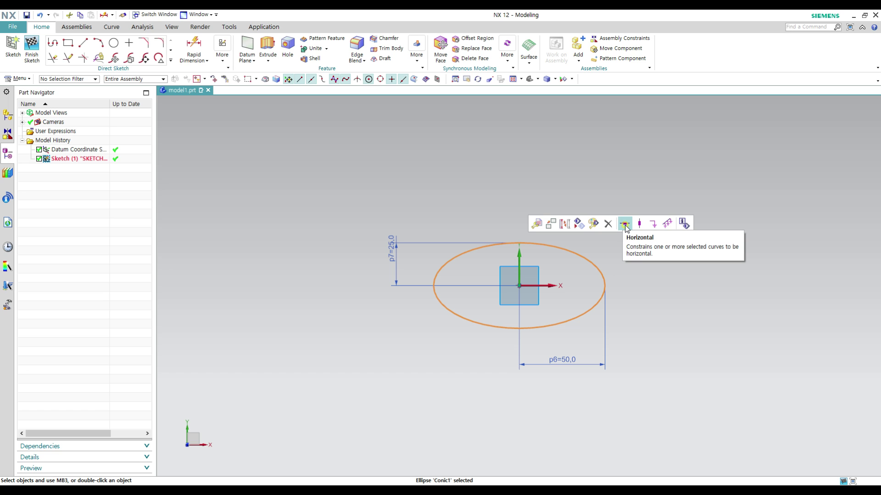
{"action": "left_click", "coordinate": [626, 224]}
{"action": "left_click", "coordinate": [517, 240]}
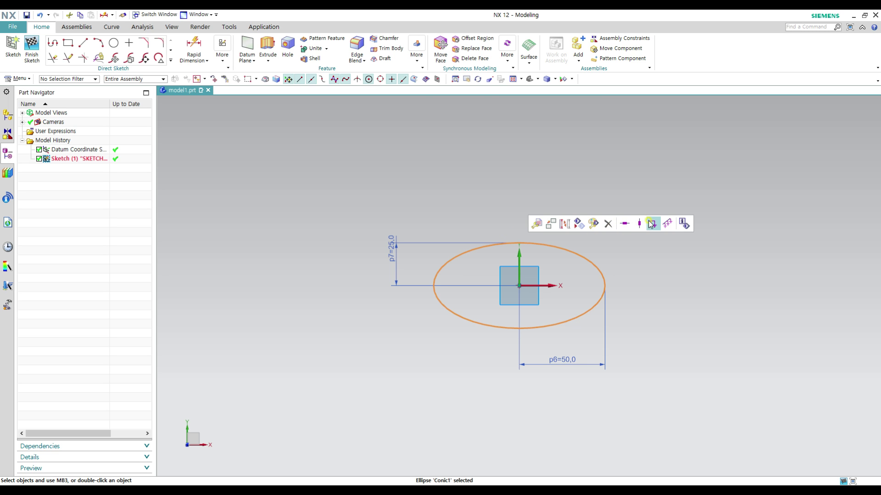
{"action": "left_click", "coordinate": [625, 225]}
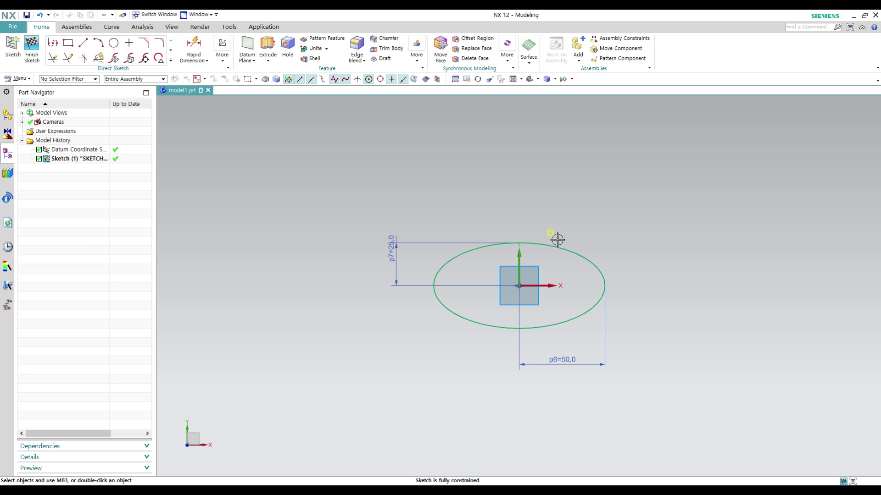
{"action": "key", "text": "d"}
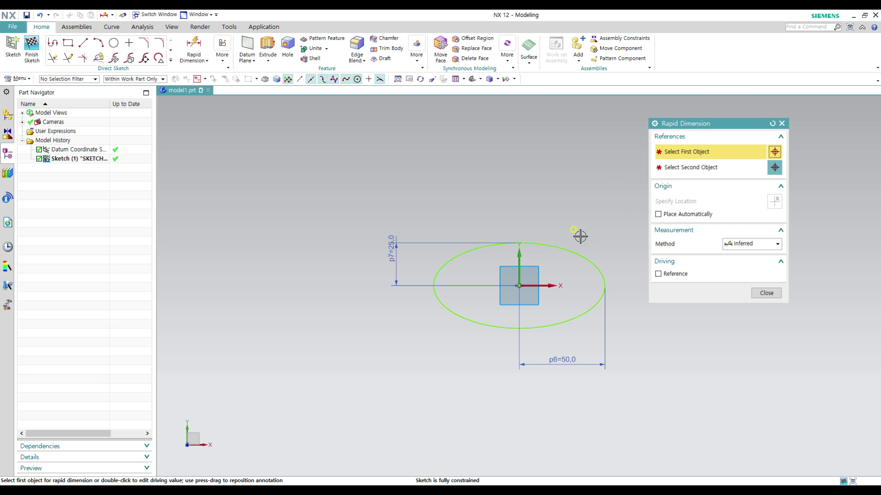